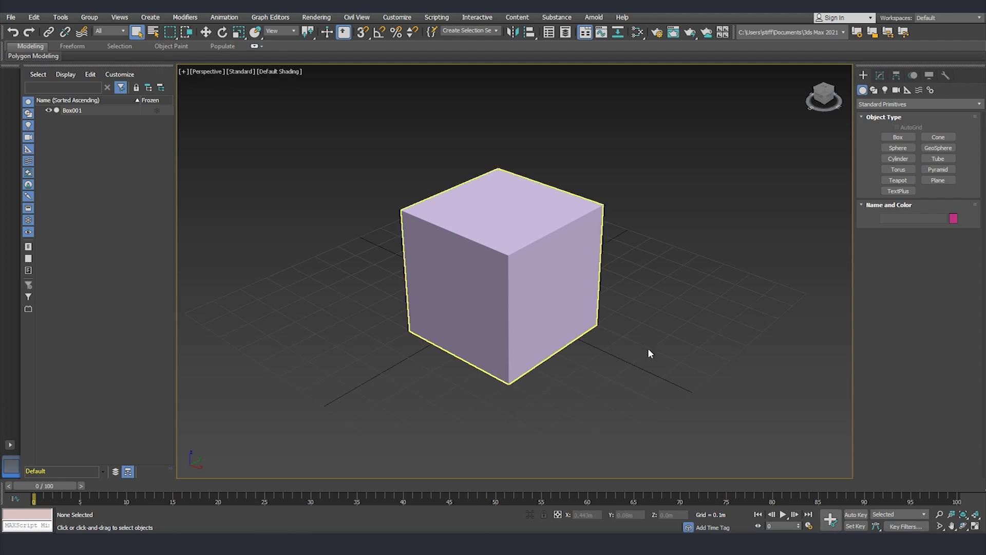
# - Select the whole box with a region selection around it and clear the selection, two times over
pyautogui.moveTo(390, 136); pyautogui.dragTo(622, 425)
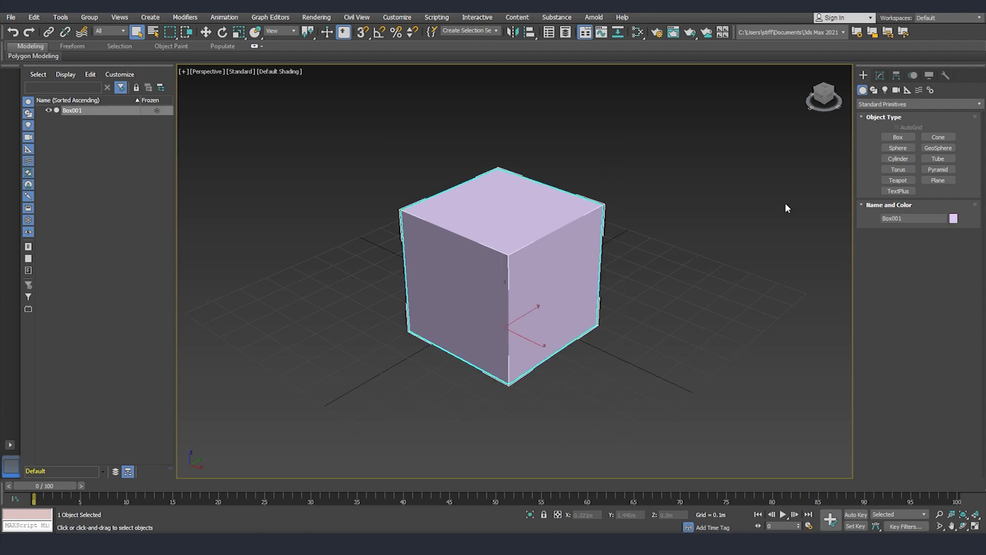
pyautogui.click(660, 281)
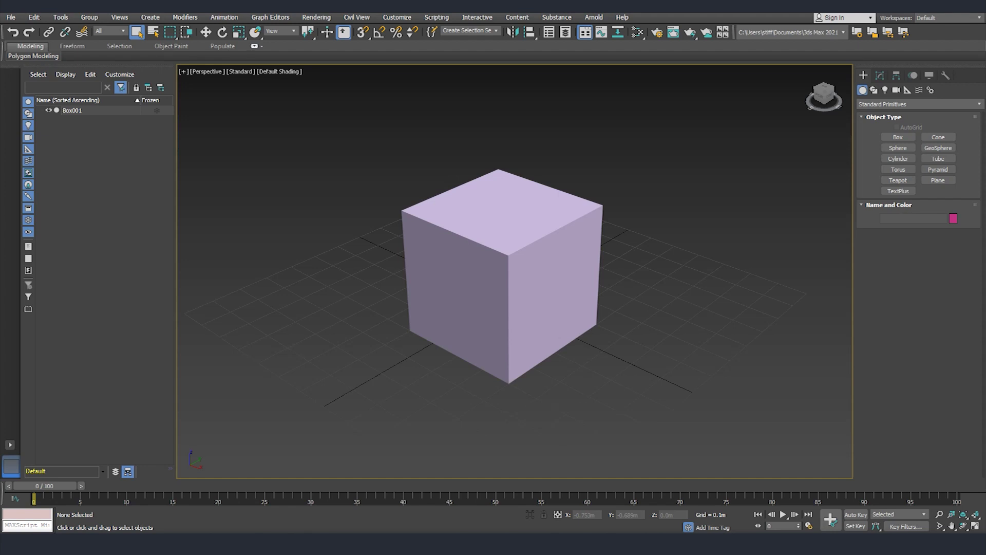
pyautogui.moveTo(389, 131); pyautogui.dragTo(621, 424)
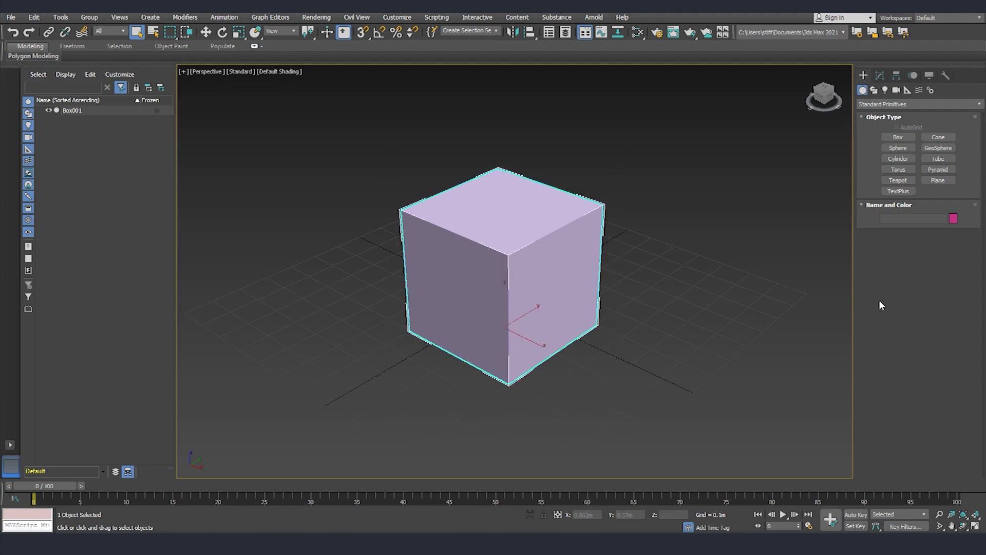
pyautogui.click(555, 163)
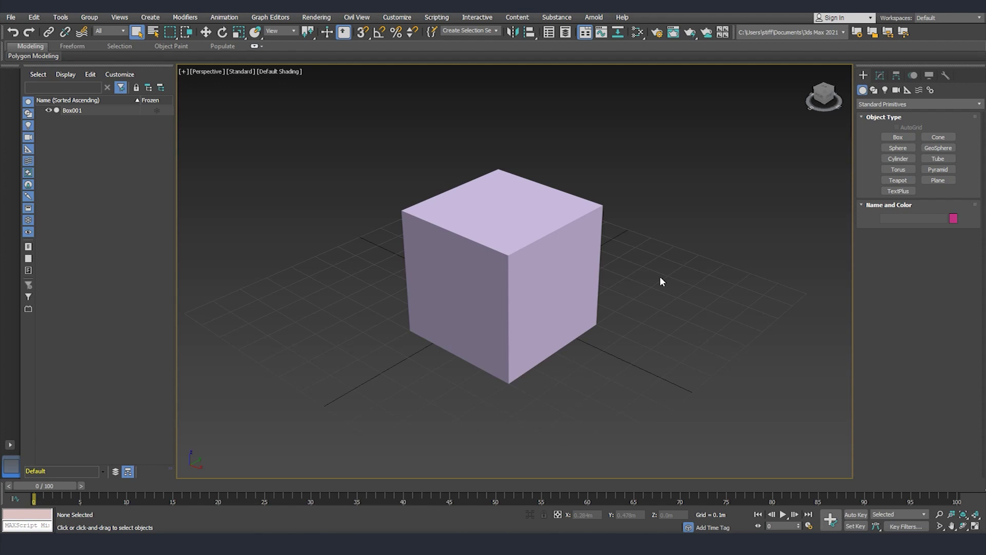
# - Preview the box in wireframe and with edged faces, and return the viewport to plain default shading
pyautogui.press('F3')
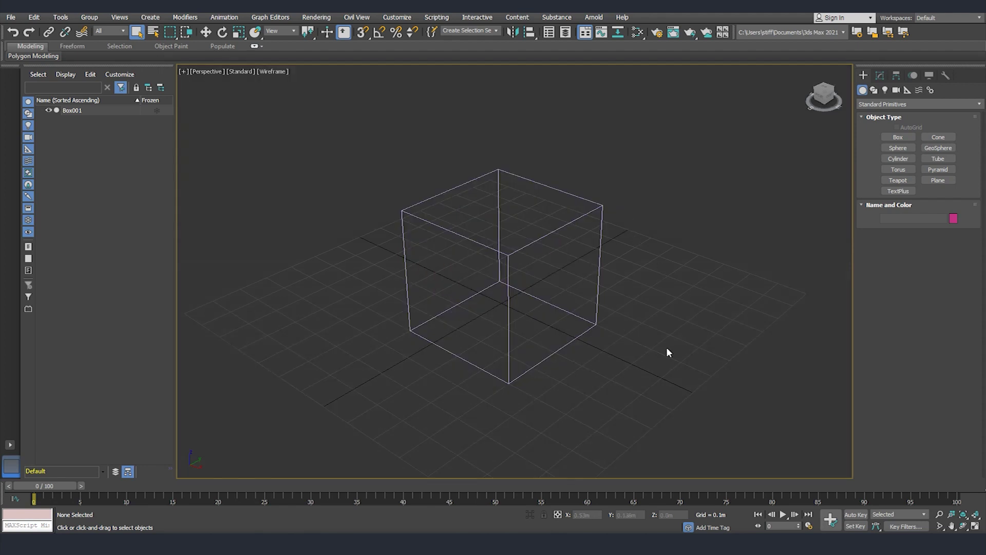
pyautogui.press('F3')
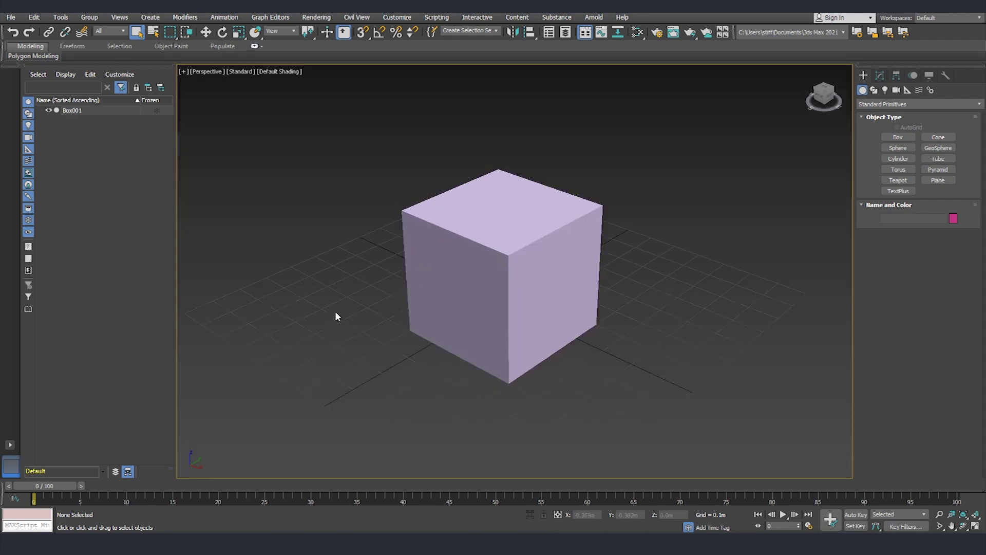
pyautogui.press('F4')
pyautogui.press('F4')
pyautogui.press('F4')
pyautogui.press('F4')
# - Select the box and convert it to an Editable Poly
pyautogui.click(586, 267)
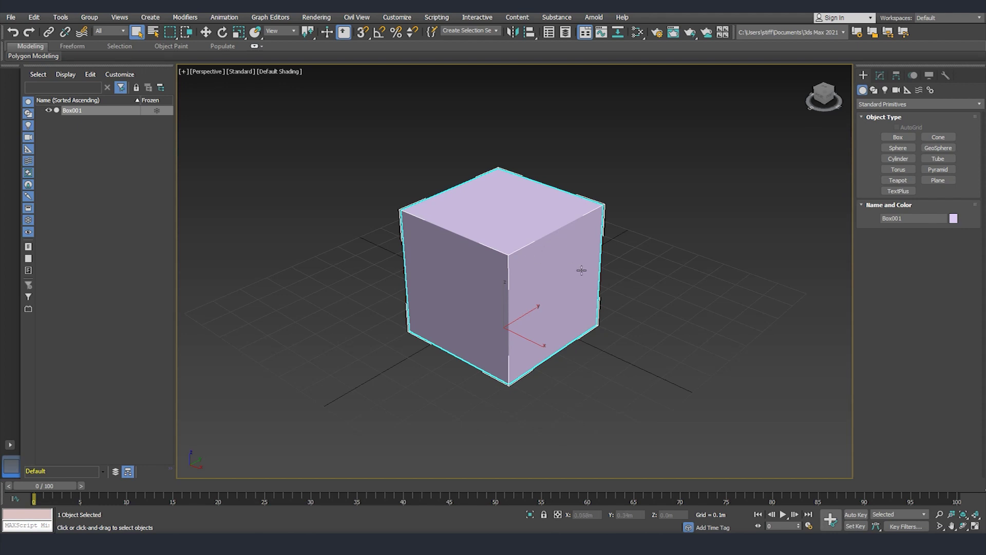
pyautogui.rightClick(501, 232)
pyautogui.click(507, 233)
pyautogui.rightClick(502, 232)
pyautogui.moveTo(532, 335)
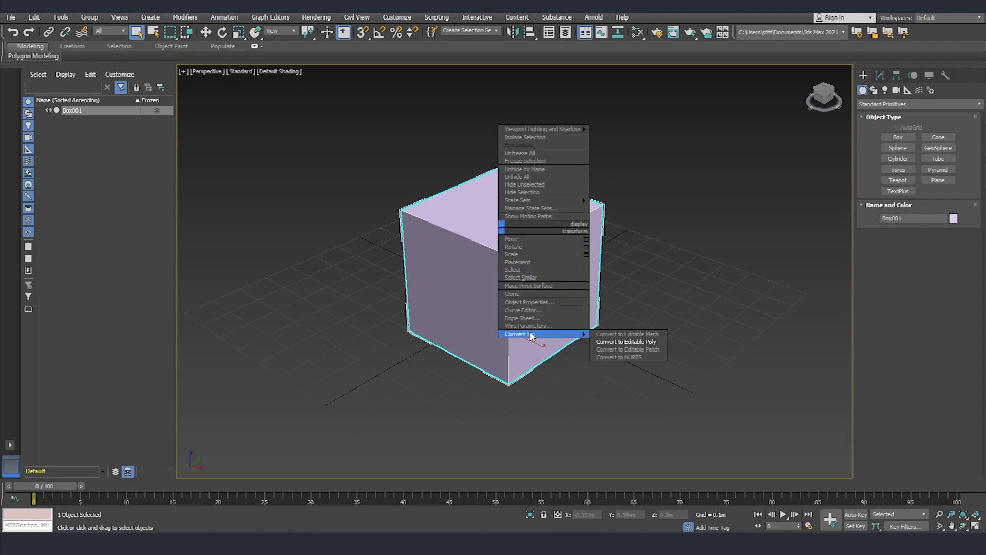
pyautogui.click(648, 342)
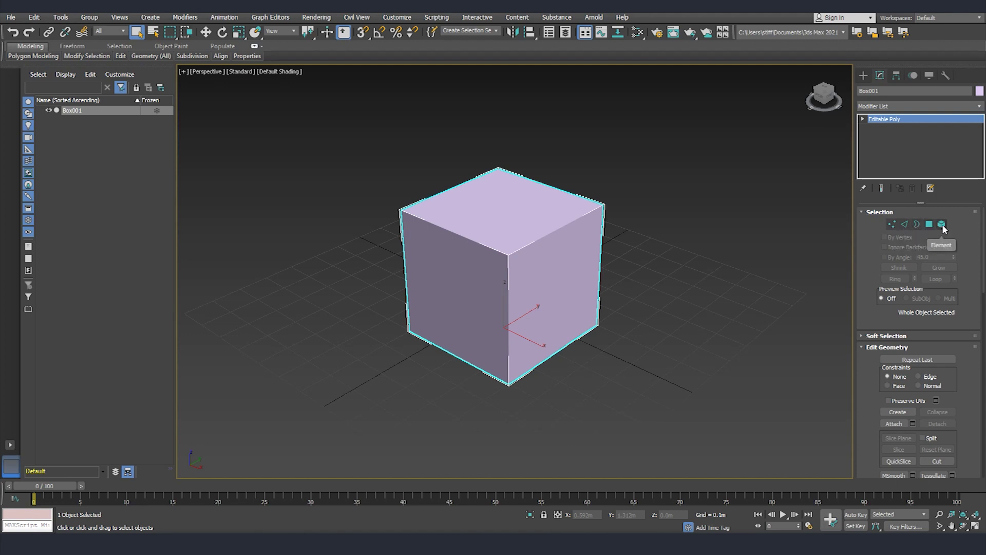
# - At Vertex level, select individual corner vertices of the box's top face one after another and clear the selection
pyautogui.click(892, 225)
pyautogui.click(604, 206)
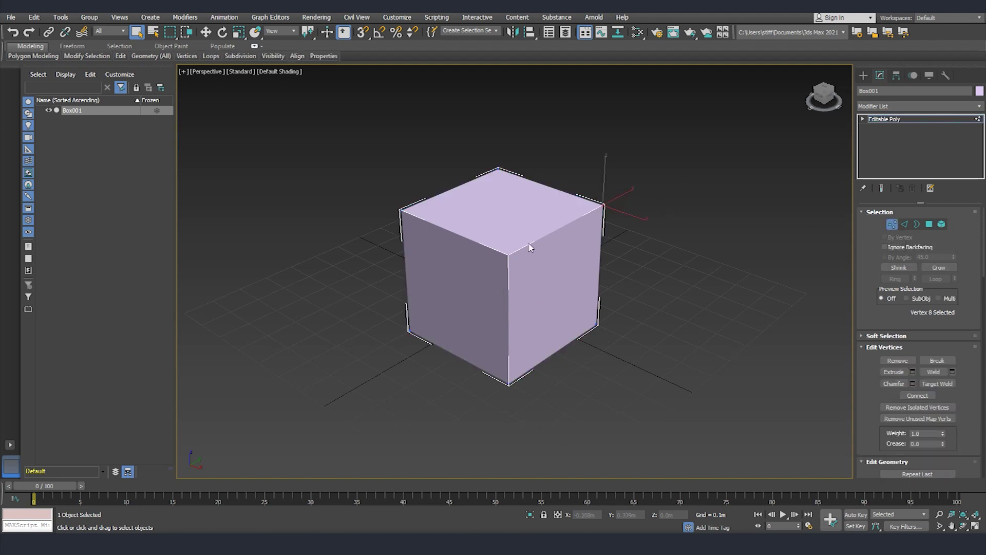
pyautogui.scroll(3, 531, 247)
pyautogui.moveTo(659, 166); pyautogui.dragTo(610, 222)
pyautogui.click(341, 197)
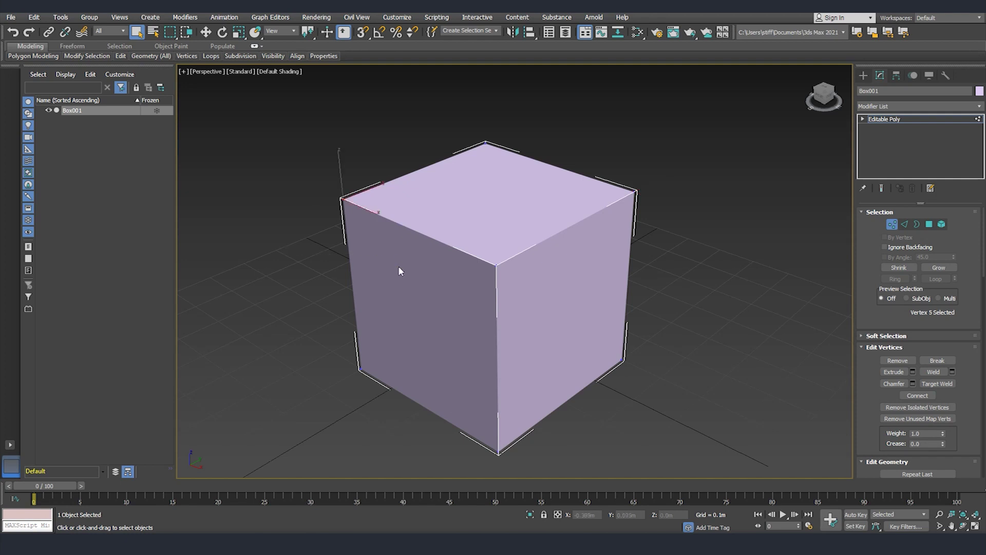
pyautogui.moveTo(648, 177); pyautogui.dragTo(599, 230)
pyautogui.click(669, 297)
# - At Edge level, select each of the four top edges one by one, ending with the front vertical edge
pyautogui.click(905, 224)
pyautogui.click(584, 221)
pyautogui.click(407, 228)
pyautogui.click(405, 174)
pyautogui.click(573, 172)
pyautogui.click(497, 323)
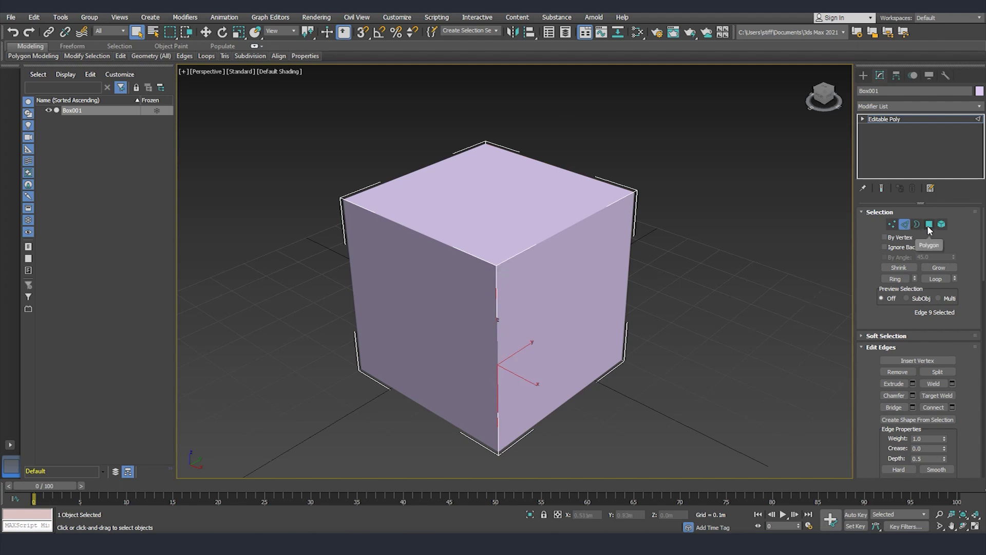
# - Select and deselect the right-hand side face at Polygon level, and try to region-select the closed box at Border level
pyautogui.click(929, 226)
pyautogui.click(519, 296)
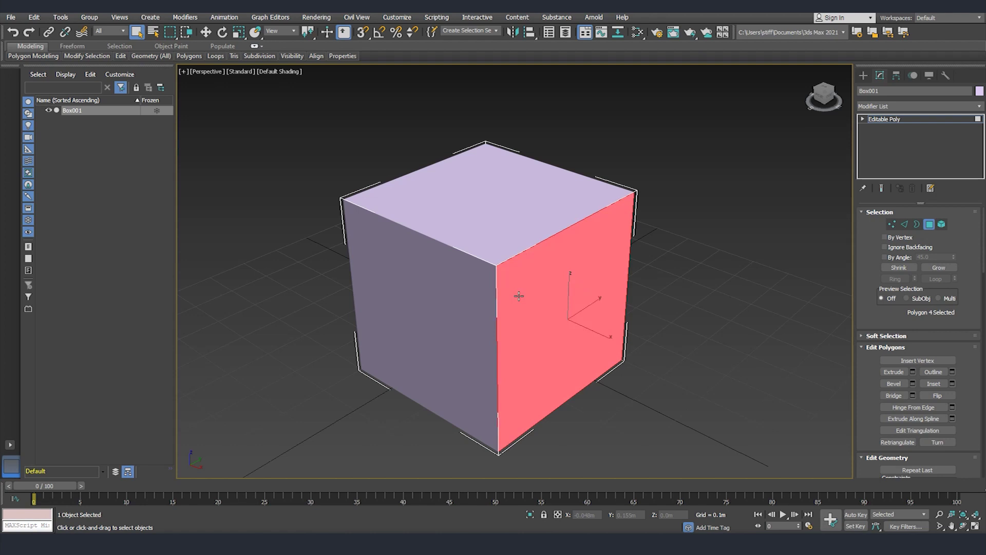
pyautogui.click(668, 270)
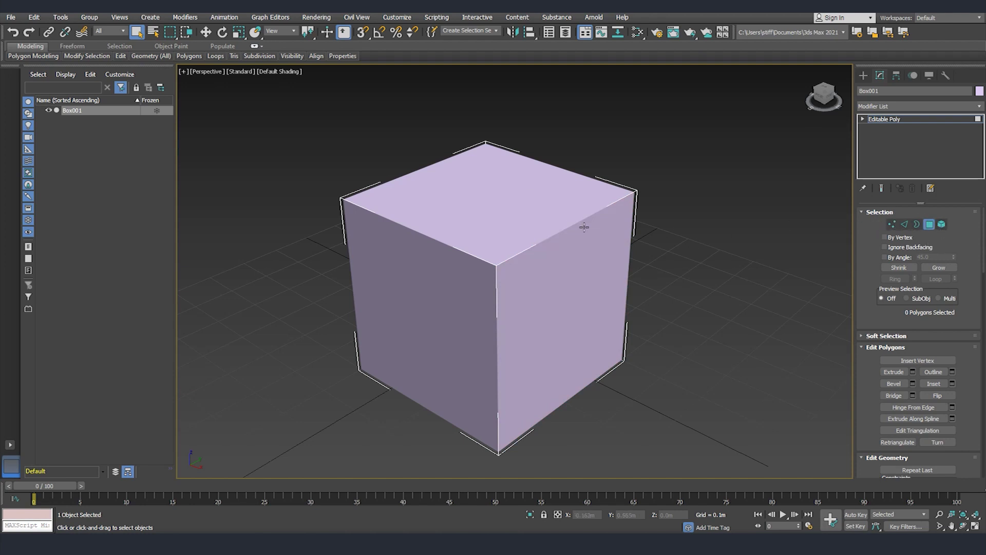
pyautogui.click(917, 225)
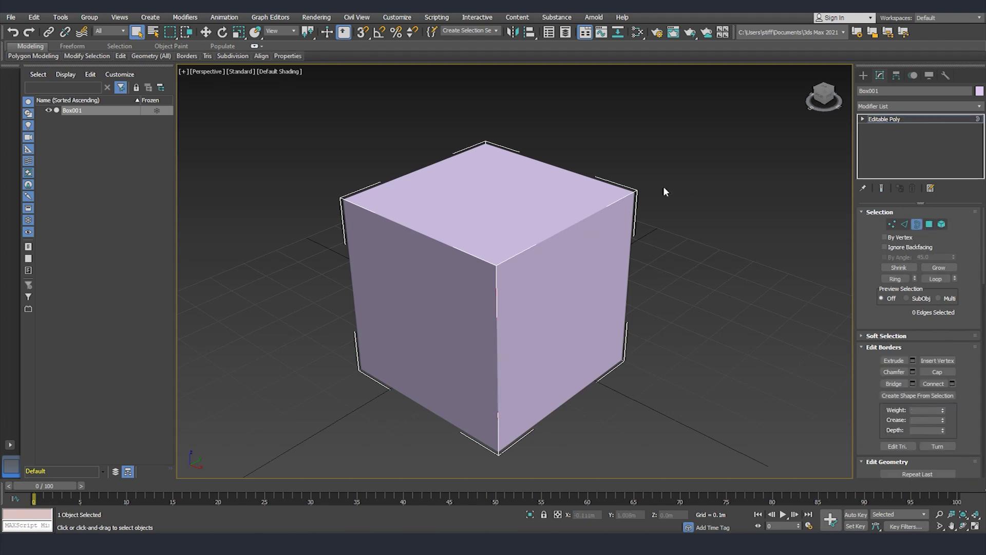
pyautogui.moveTo(667, 176); pyautogui.dragTo(322, 391)
# - At Polygon level, select the box's top face and delete it to leave an open hole
pyautogui.click(929, 224)
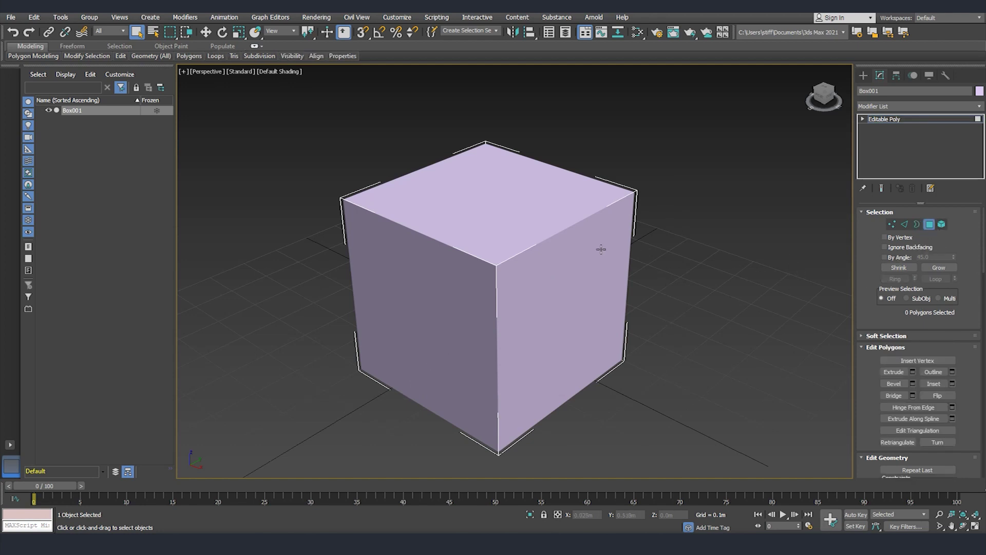
pyautogui.click(514, 219)
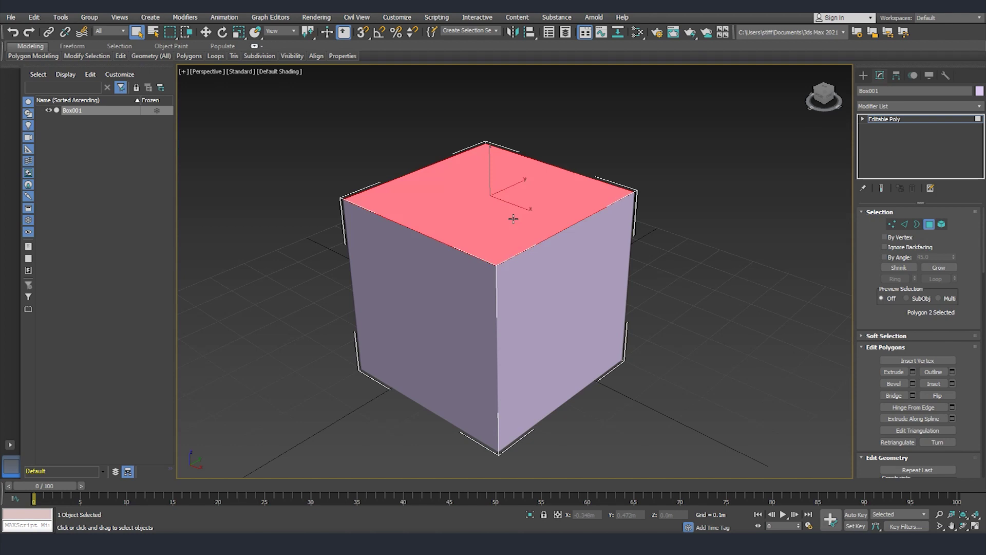
pyautogui.click(670, 278)
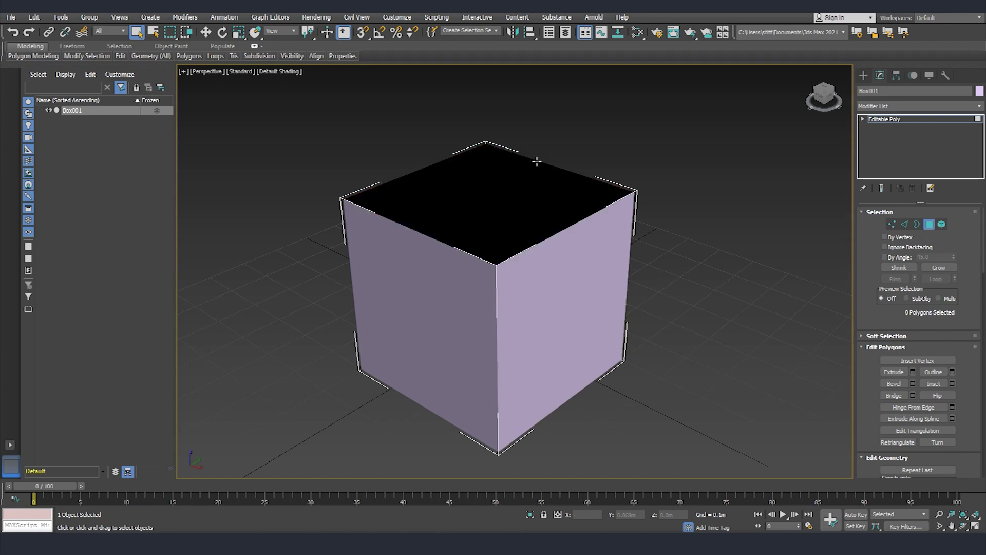
# - At Border level, select the open border around the top hole and cap it
pyautogui.click(917, 225)
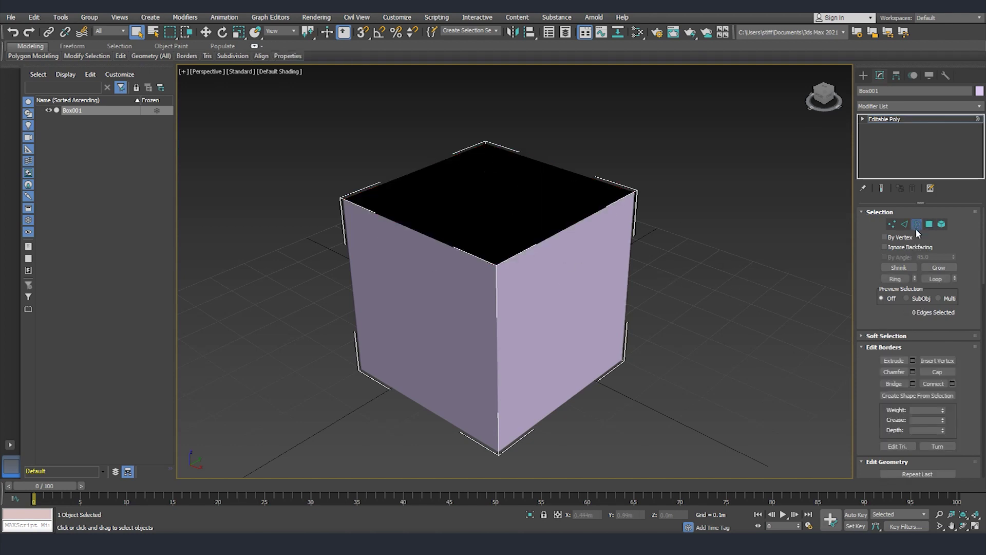
pyautogui.click(636, 192)
pyautogui.hotkey('alt', 'p')
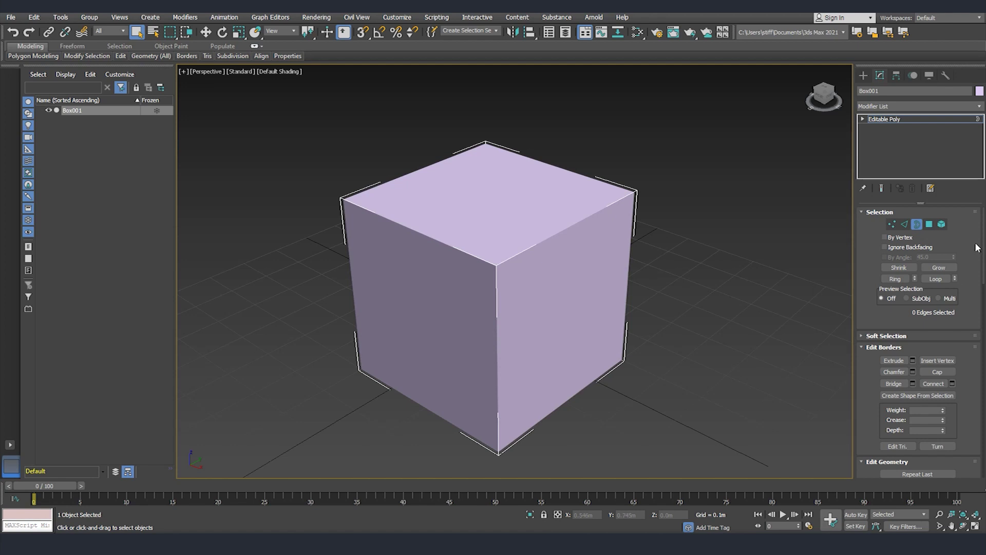
# - Switch to Element level and select the entire box as one element
pyautogui.click(942, 224)
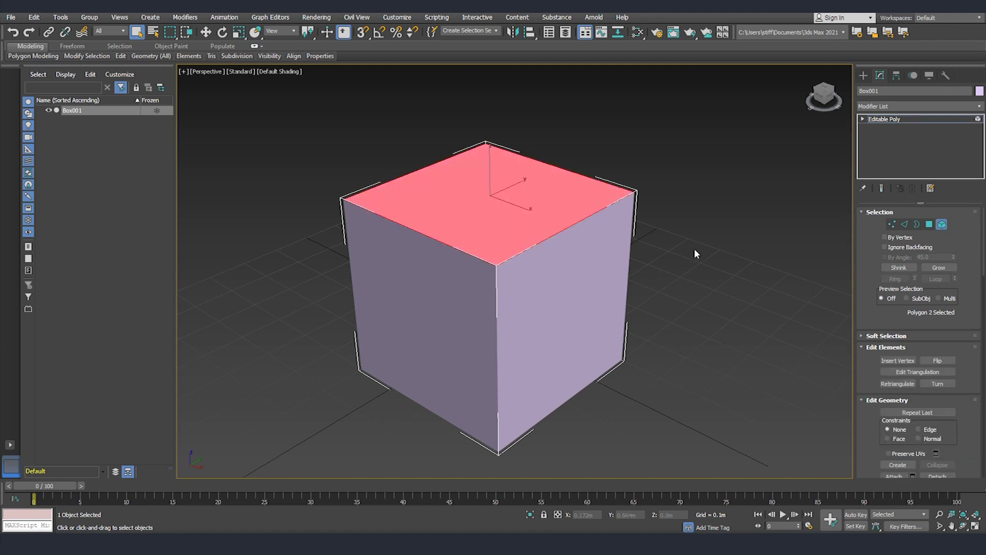
pyautogui.click(590, 219)
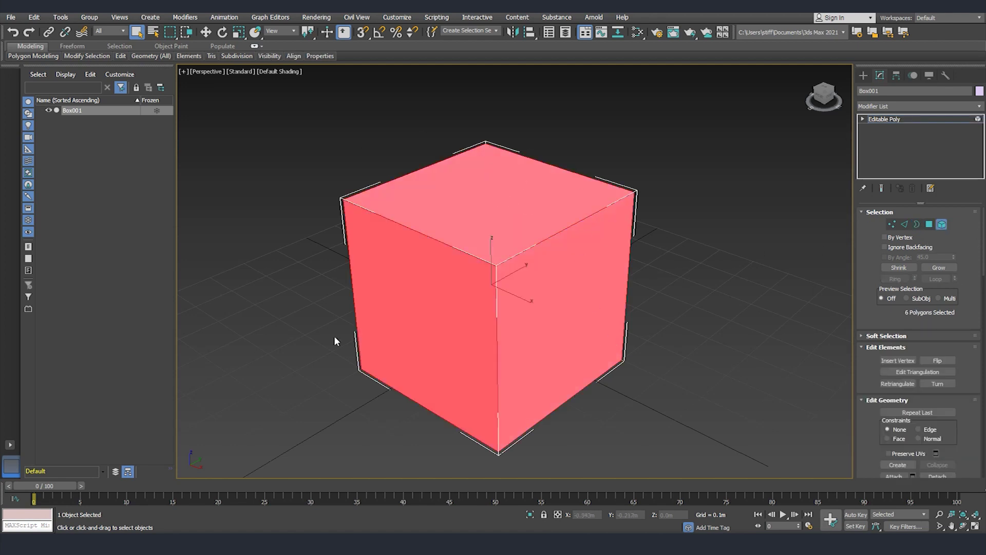